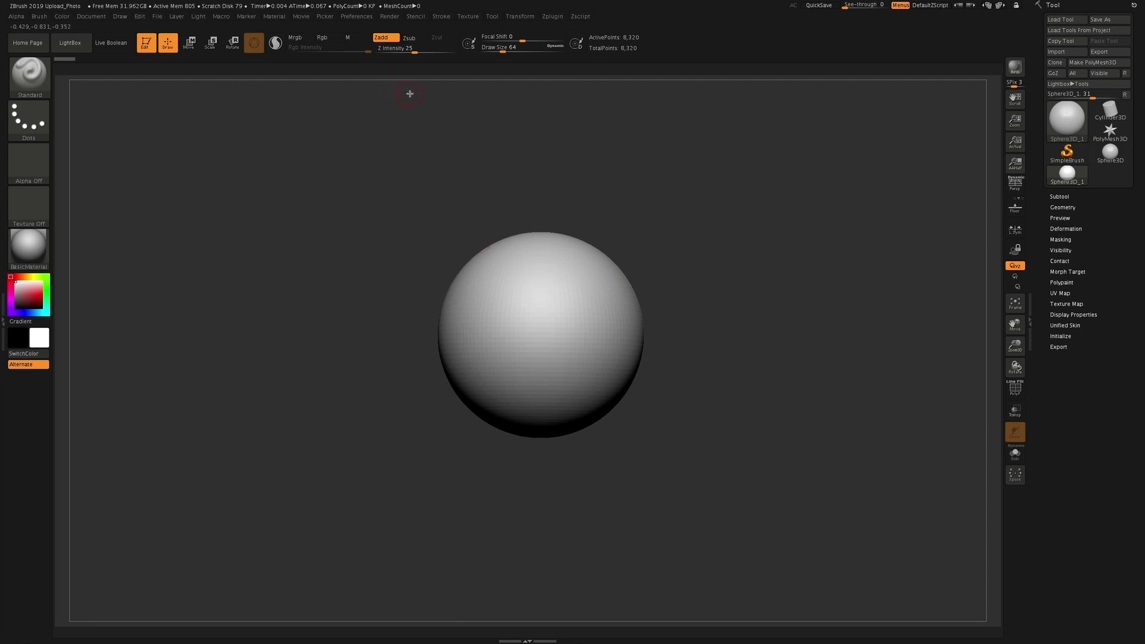
Import 2.jpg as a texture, select it, and add it to Spotlight.
{"action": "left_click", "coordinate": [468, 16]}
{"action": "left_click", "coordinate": [492, 74]}
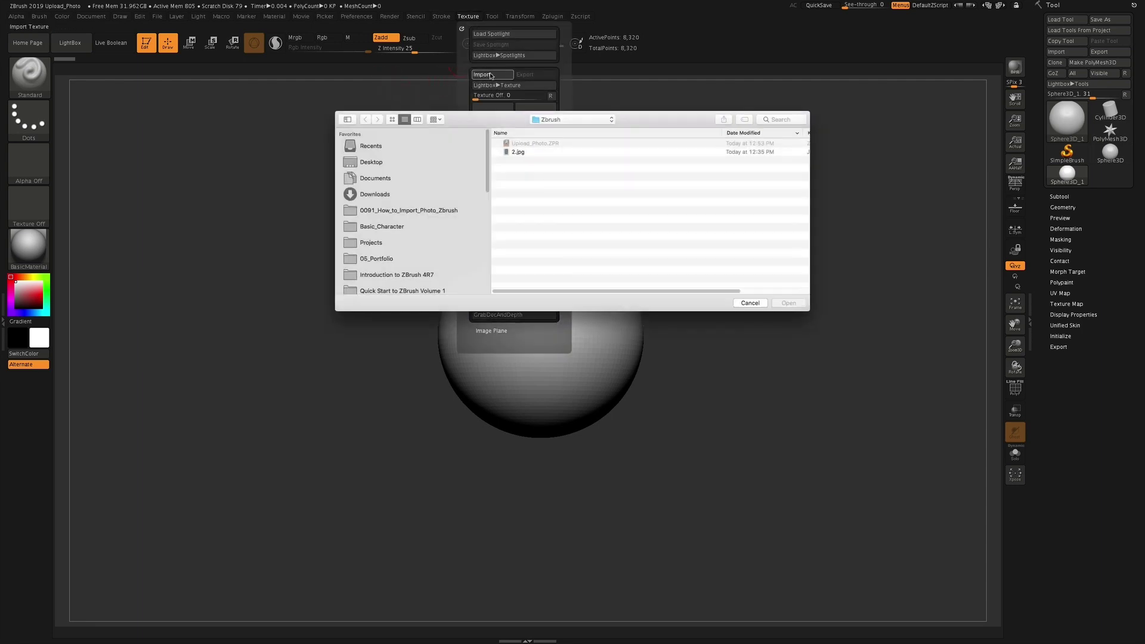
{"action": "double_click", "coordinate": [517, 152]}
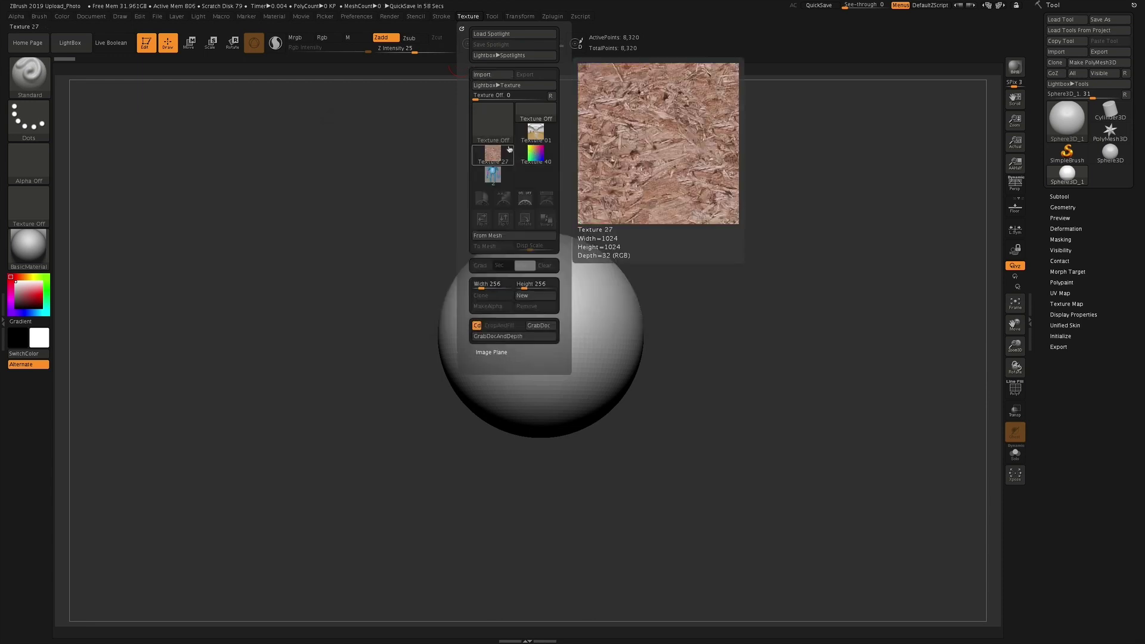
{"action": "mouse_move", "coordinate": [499, 177]}
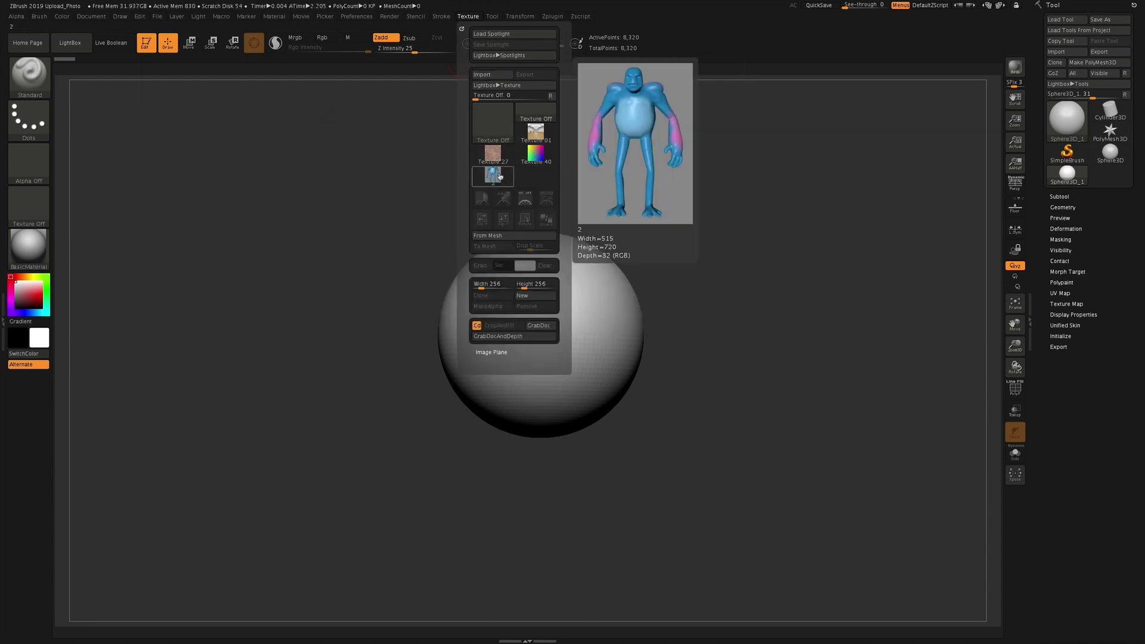
{"action": "left_click", "coordinate": [499, 177]}
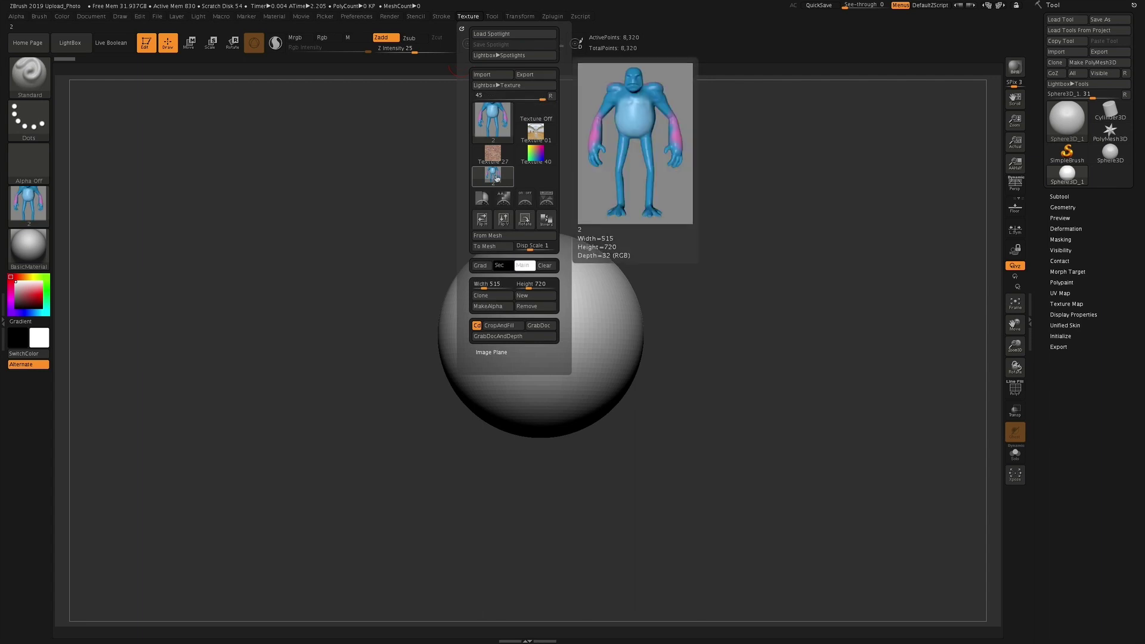
{"action": "left_click", "coordinate": [547, 200]}
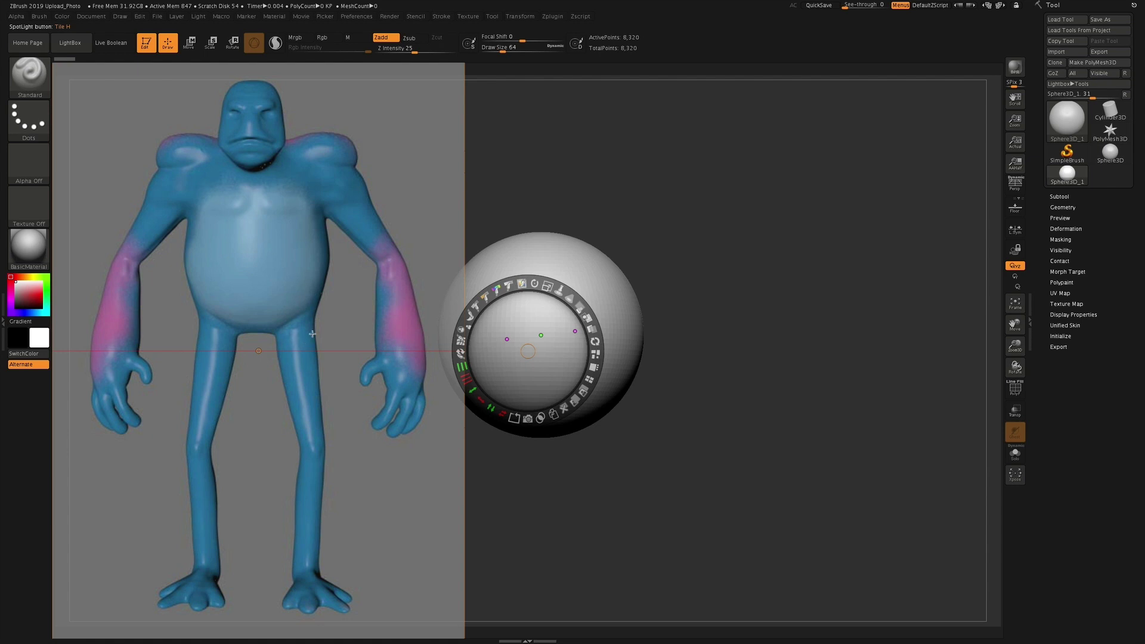
Centre the Spotlight dial on the reference image, shift the image slightly, and scale it down to fit inside the canvas.
{"action": "mouse_move", "coordinate": [529, 351]}
{"action": "left_mouse_down"}
{"action": "mouse_move", "coordinate": [581, 346]}
{"action": "mouse_move", "coordinate": [539, 411]}
{"action": "mouse_move", "coordinate": [601, 329]}
{"action": "mouse_move", "coordinate": [465, 437]}
{"action": "mouse_move", "coordinate": [638, 401]}
{"action": "mouse_move", "coordinate": [436, 427]}
{"action": "mouse_move", "coordinate": [425, 439]}
{"action": "left_mouse_up"}
{"action": "left_click", "coordinate": [258, 352]}
{"action": "mouse_move", "coordinate": [257, 350]}
{"action": "left_mouse_down"}
{"action": "mouse_move", "coordinate": [270, 347]}
{"action": "mouse_move", "coordinate": [257, 354]}
{"action": "mouse_move", "coordinate": [253, 341]}
{"action": "mouse_move", "coordinate": [298, 387]}
{"action": "mouse_move", "coordinate": [348, 398]}
{"action": "mouse_move", "coordinate": [278, 395]}
{"action": "mouse_move", "coordinate": [264, 362]}
{"action": "left_mouse_up"}
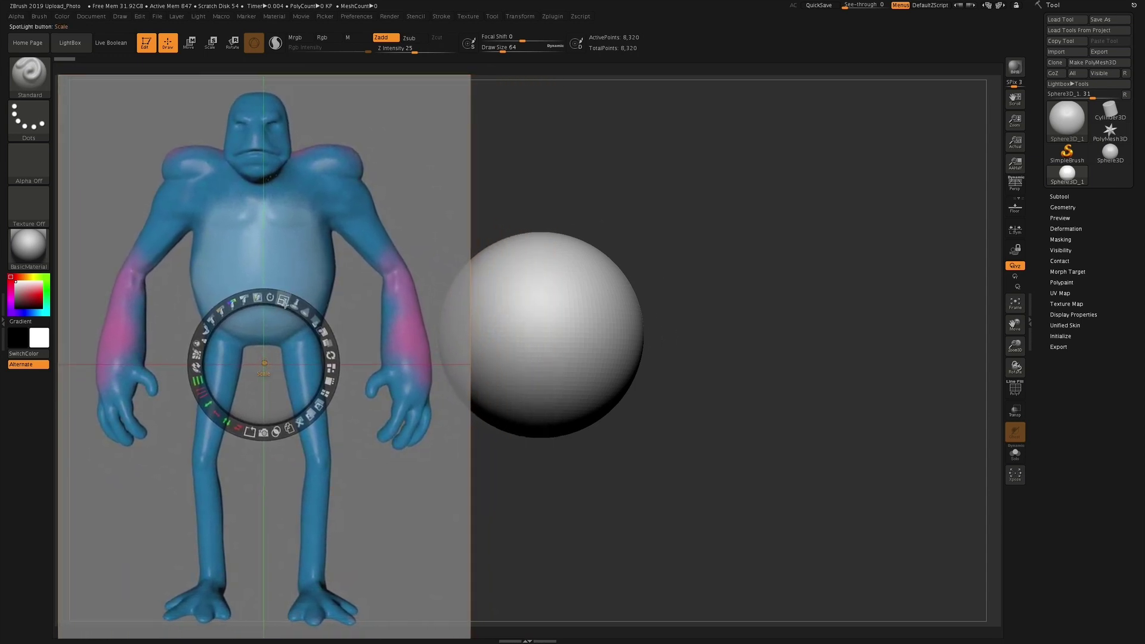
{"action": "mouse_move", "coordinate": [282, 300]}
{"action": "left_mouse_down"}
{"action": "mouse_move", "coordinate": [293, 304]}
{"action": "mouse_move", "coordinate": [266, 298]}
{"action": "left_mouse_up"}
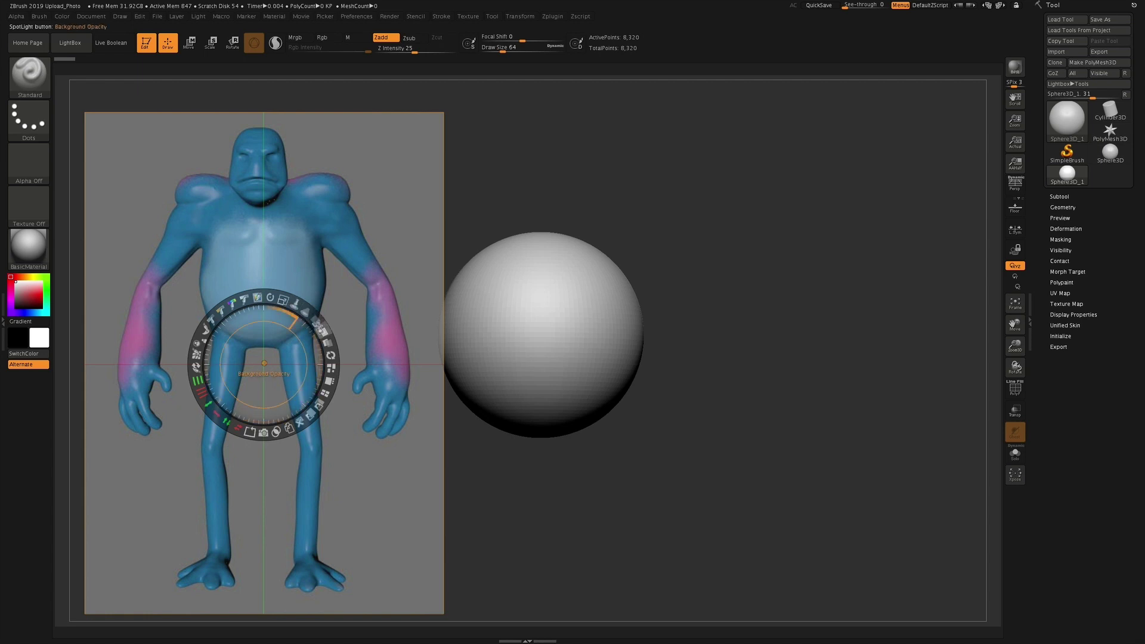
{"action": "mouse_move", "coordinate": [310, 318]}
{"action": "left_mouse_down"}
{"action": "mouse_move", "coordinate": [281, 302]}
{"action": "mouse_move", "coordinate": [304, 320]}
{"action": "left_mouse_up"}
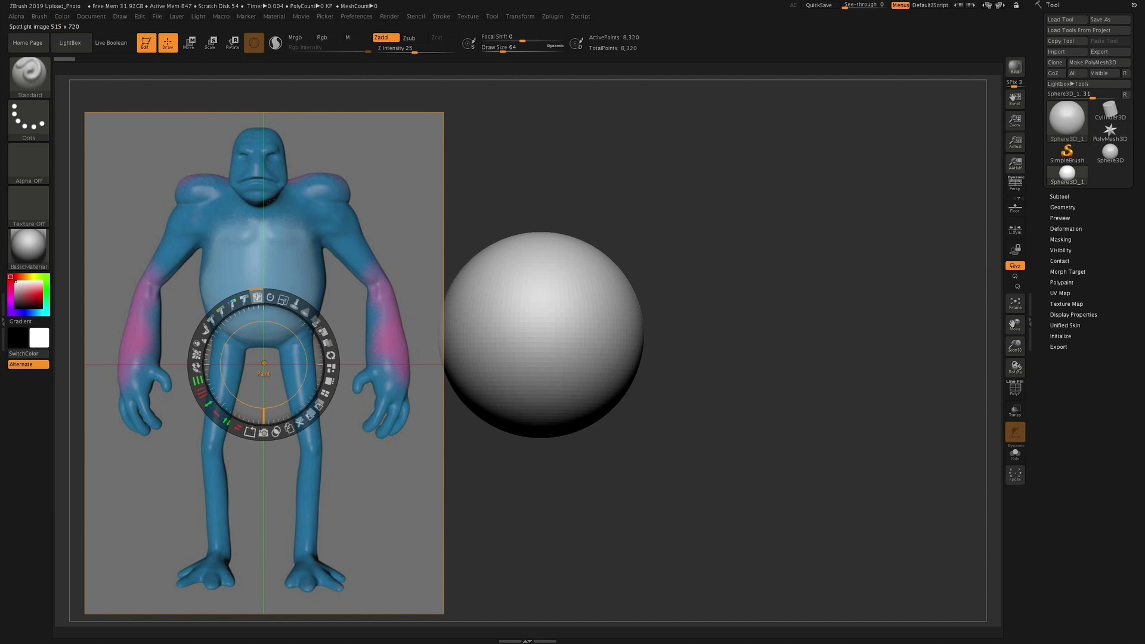
Try a white dab on the image's grey background with the Spotlight Paint tool and undo it.
{"action": "left_click", "coordinate": [257, 298]}
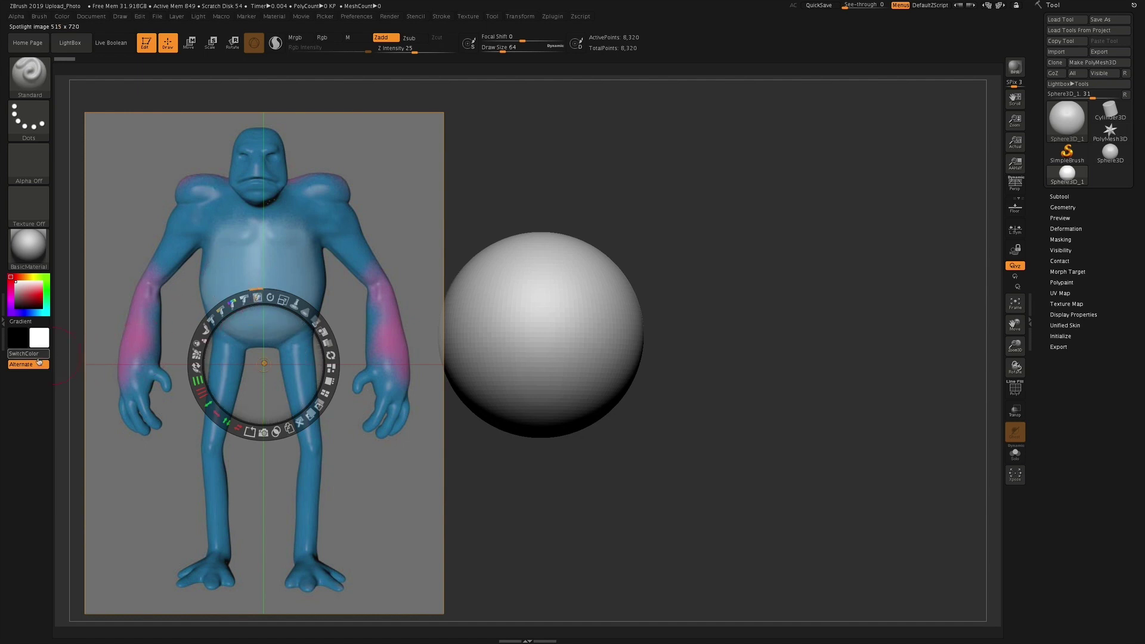
{"action": "left_click", "coordinate": [386, 480]}
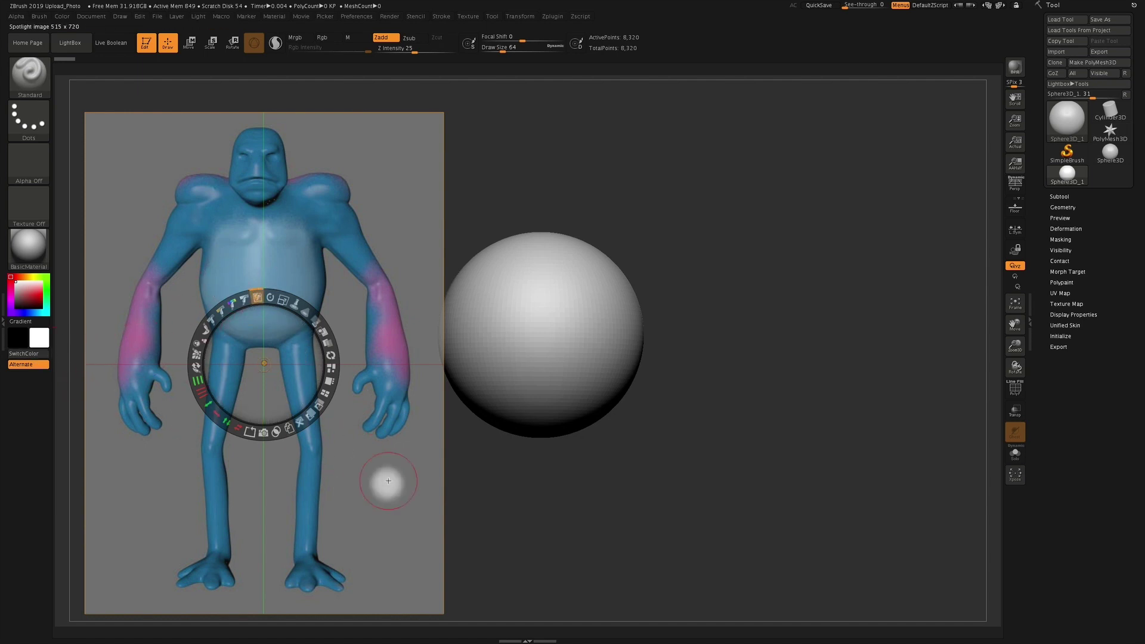
{"action": "key", "text": "ctrl+z"}
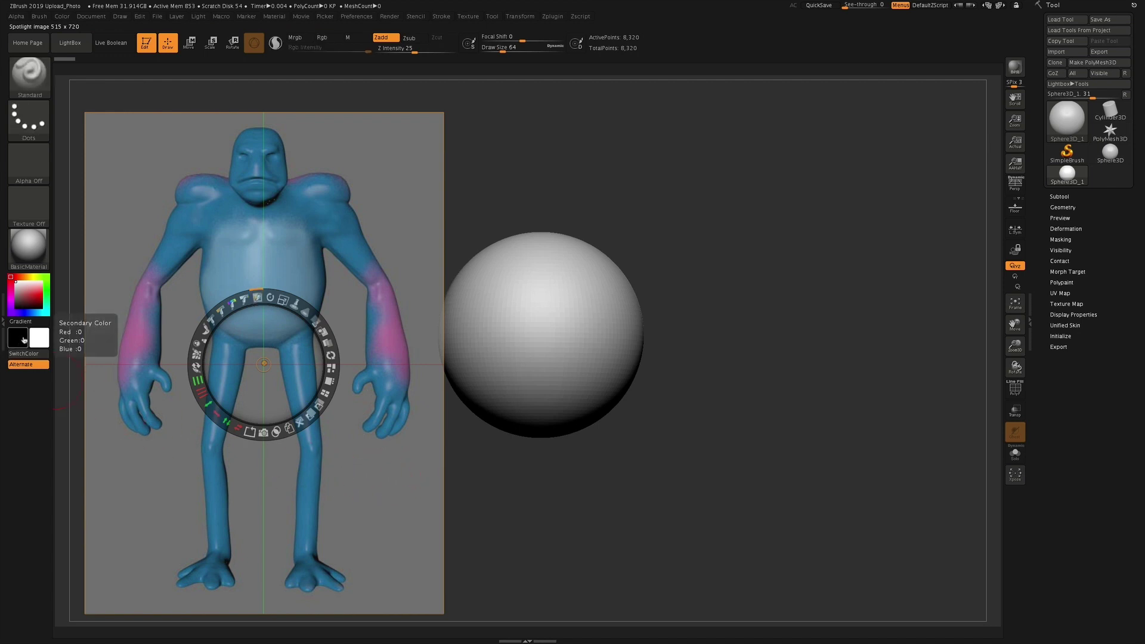
Paint out the reference image's grey background with black as the main color, and switch the main color back to white.
{"action": "left_click", "coordinate": [23, 353]}
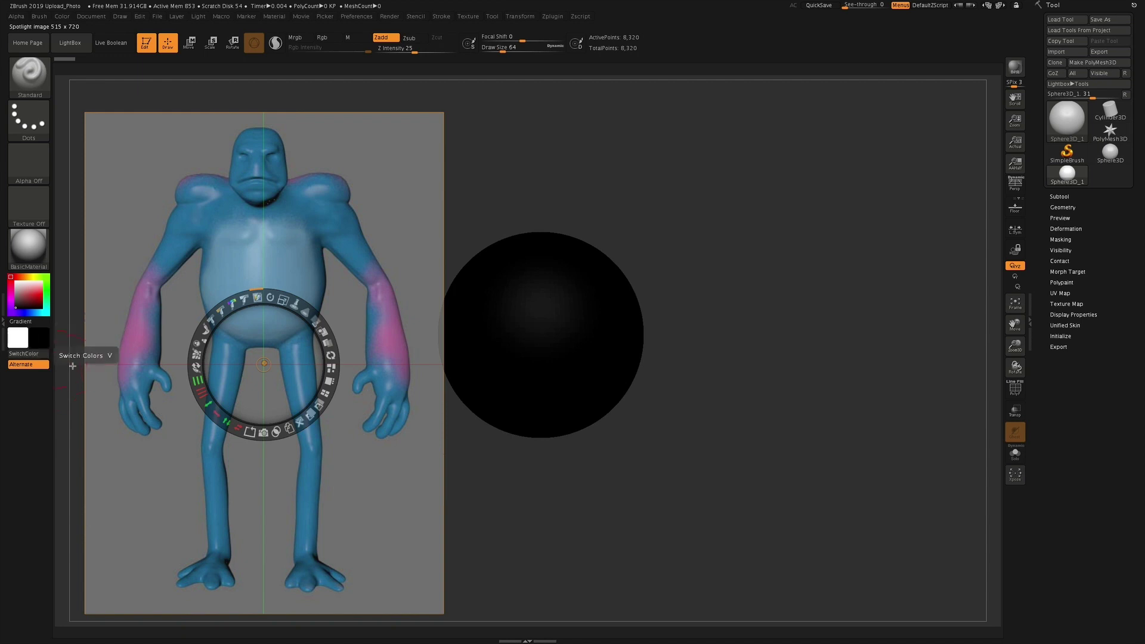
{"action": "left_click_drag", "start_coordinate": [392, 484], "coordinate": [385, 491]}
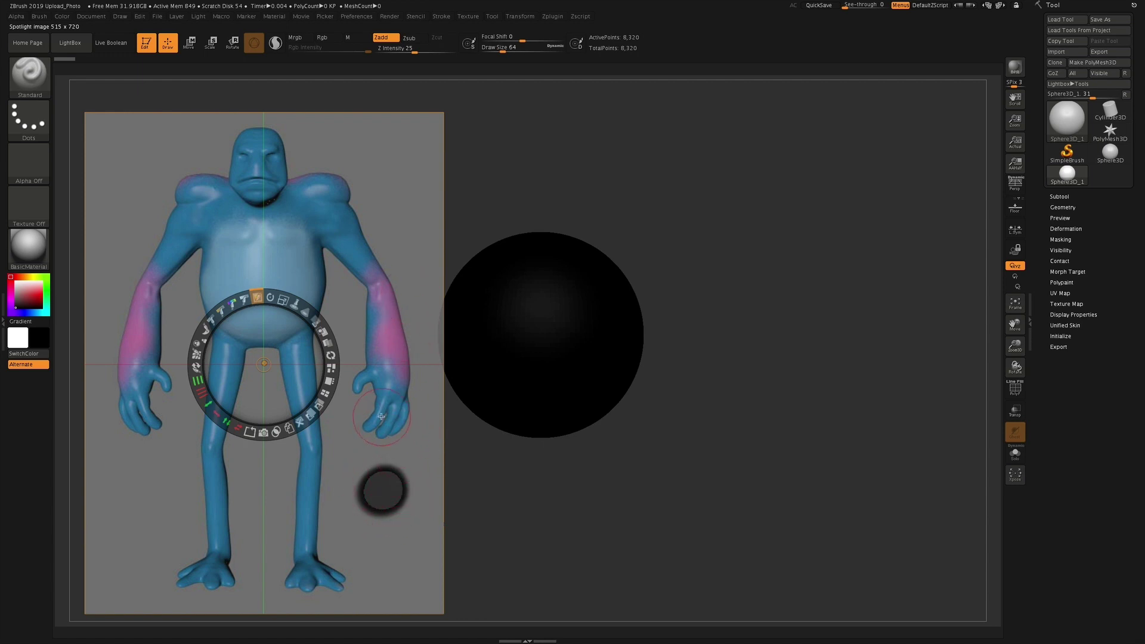
{"action": "left_click", "coordinate": [421, 465], "text": "ctrl"}
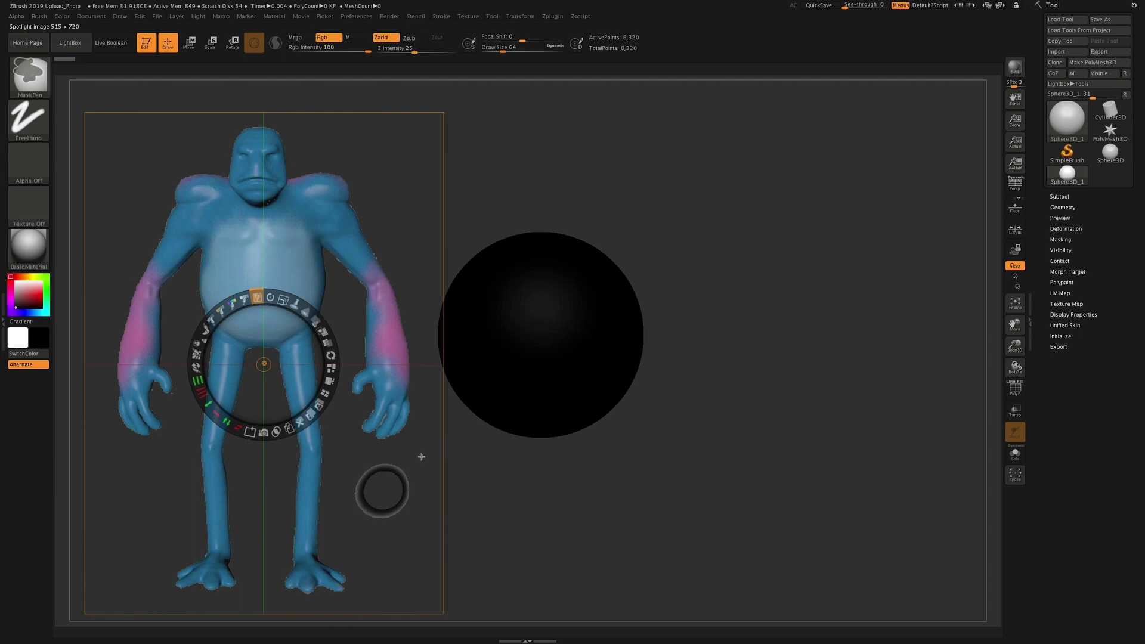
{"action": "mouse_move", "coordinate": [393, 482]}
{"action": "left_mouse_down"}
{"action": "mouse_move", "coordinate": [361, 486]}
{"action": "mouse_move", "coordinate": [386, 509]}
{"action": "mouse_move", "coordinate": [388, 485]}
{"action": "mouse_move", "coordinate": [390, 509]}
{"action": "left_mouse_up"}
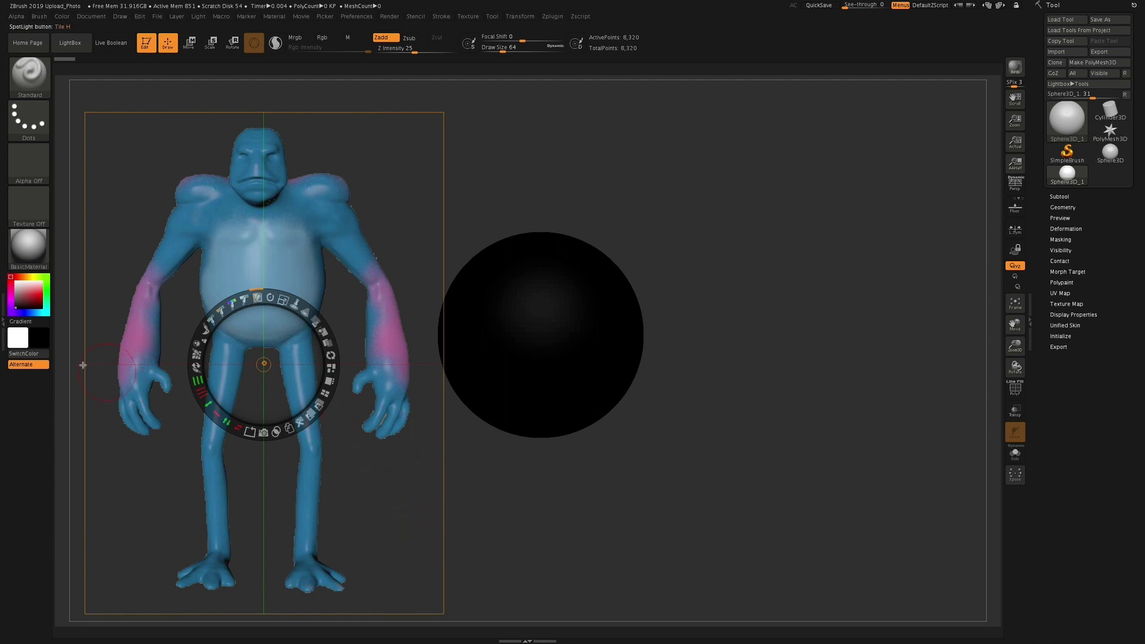
{"action": "left_click", "coordinate": [24, 353]}
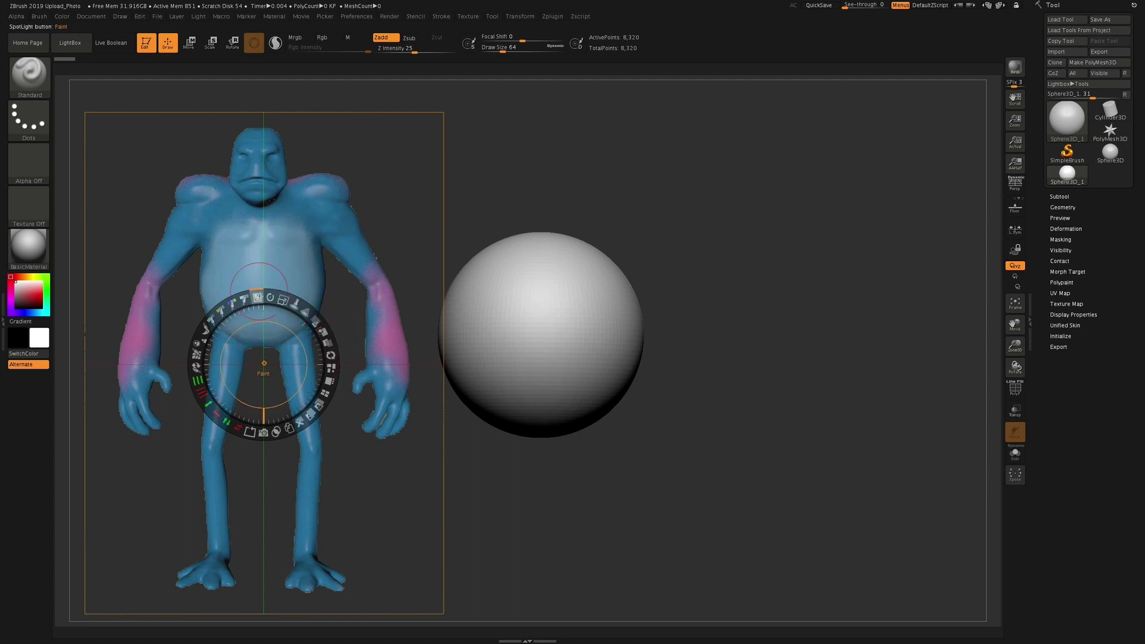
Move the reference image further left, clear of the sphere.
{"action": "left_click", "coordinate": [261, 363]}
{"action": "left_click_drag", "start_coordinate": [263, 363], "coordinate": [242, 354]}
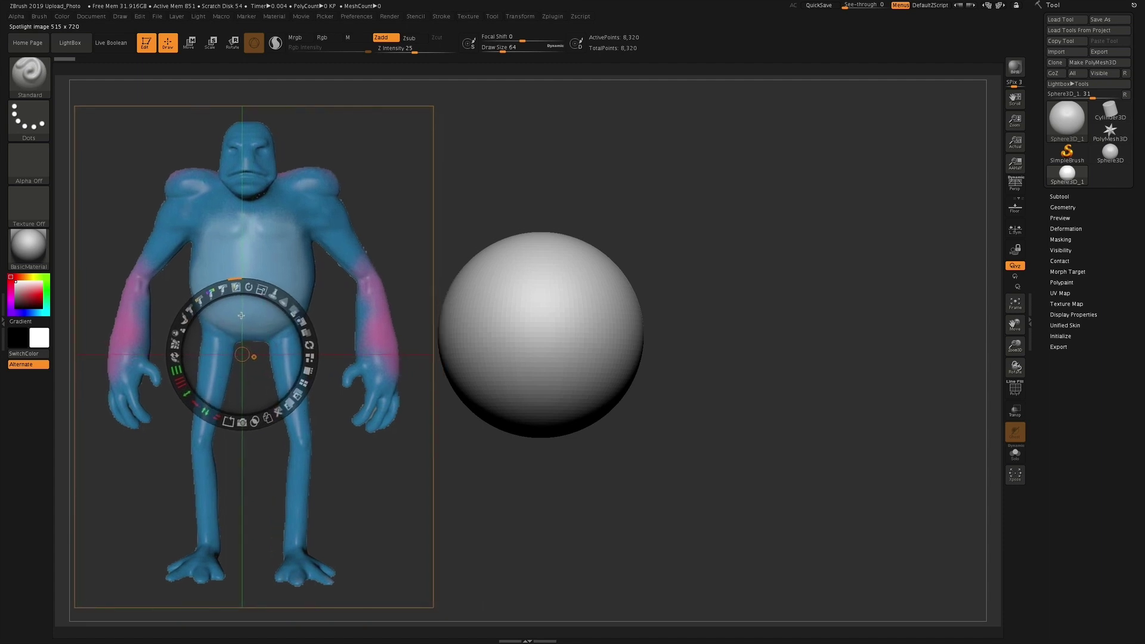
{"action": "key", "text": "z"}
{"action": "left_click_drag", "start_coordinate": [595, 287], "coordinate": [560, 296]}
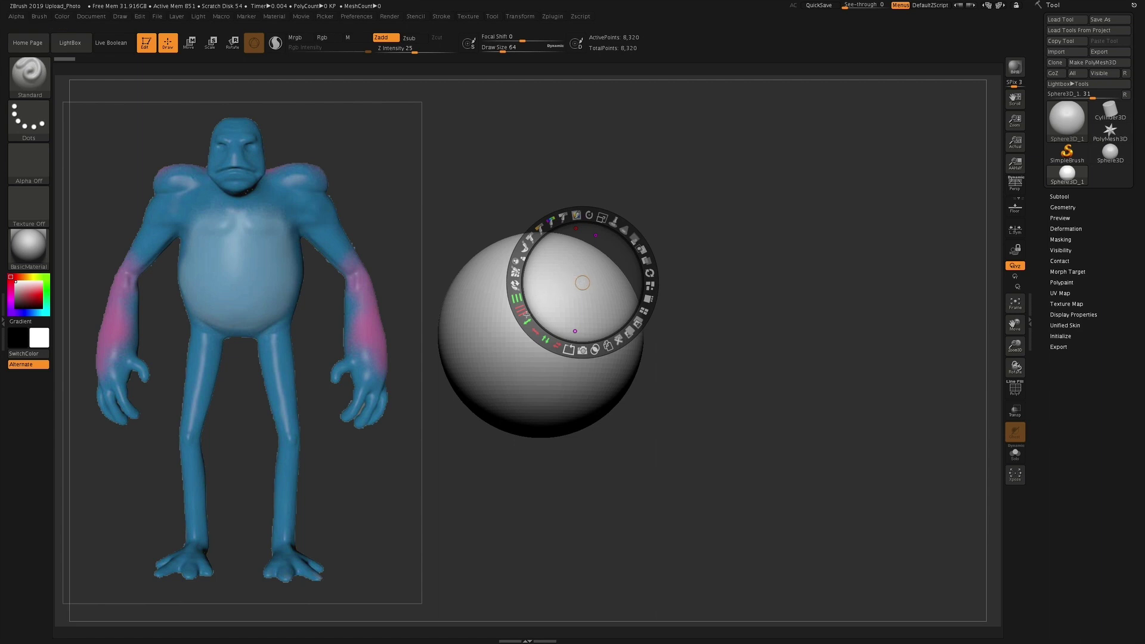
Reposition the Spotlight dial away from the reference image and leave Spotlight editing with the image kept on the canvas.
{"action": "left_click", "coordinate": [498, 337]}
{"action": "left_click", "coordinate": [606, 388]}
{"action": "left_click", "coordinate": [610, 251]}
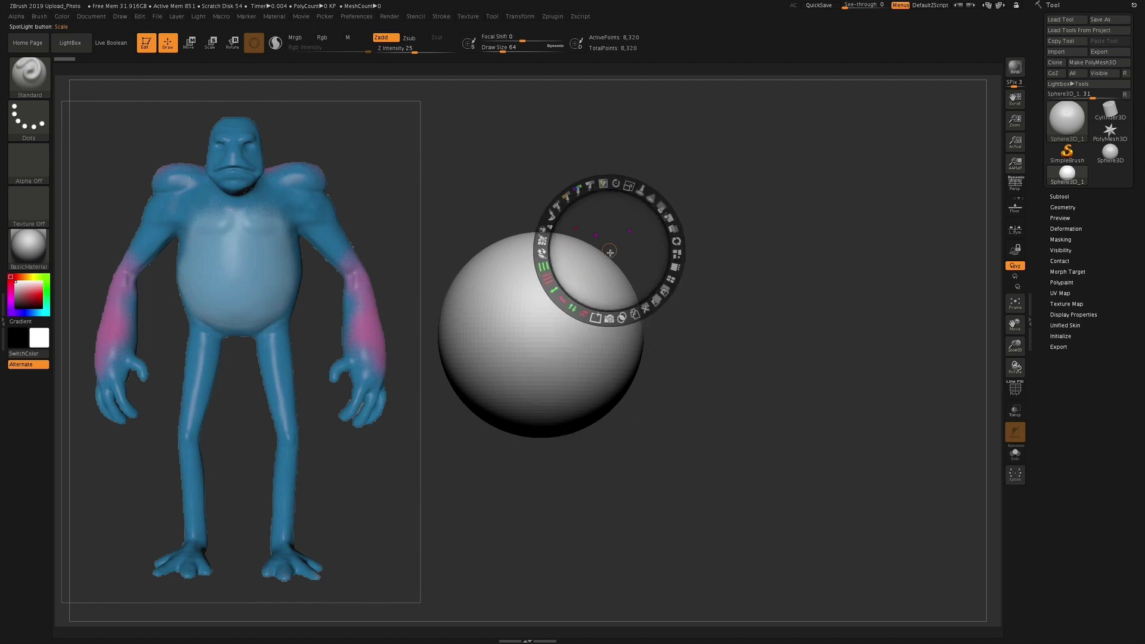
{"action": "left_click", "coordinate": [486, 312]}
{"action": "left_click", "coordinate": [528, 388]}
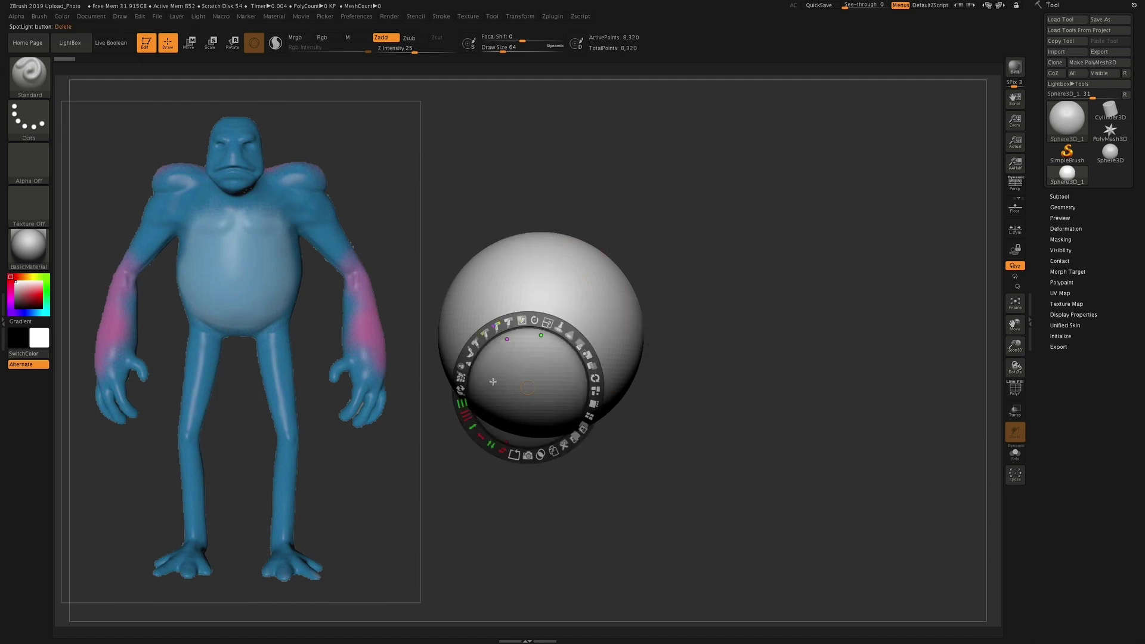
{"action": "key", "text": "shift+z"}
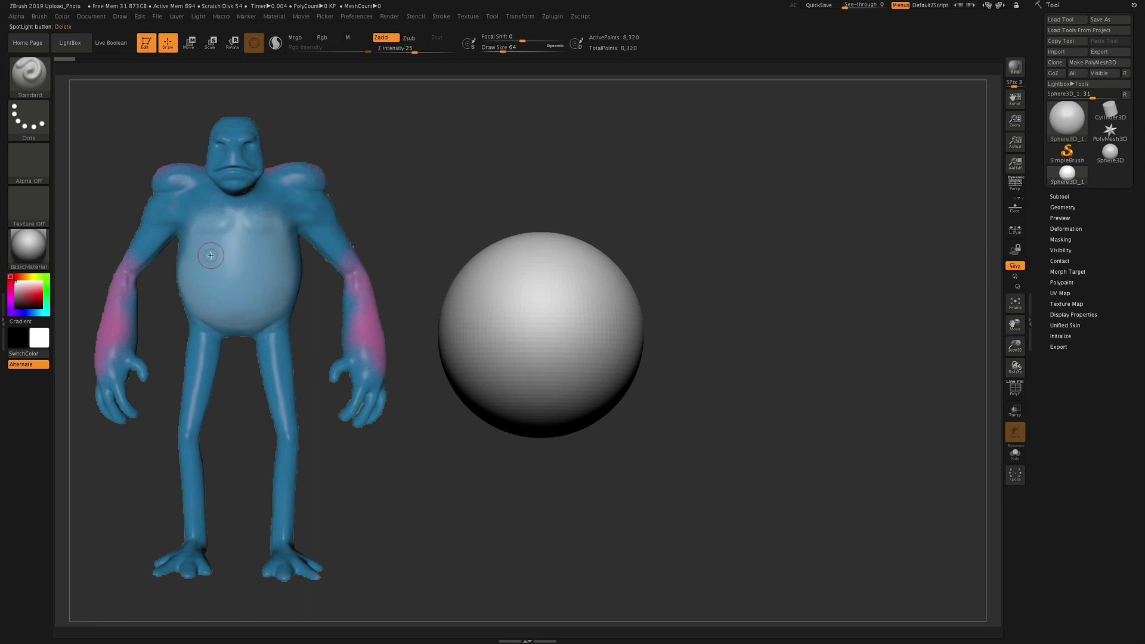
Turn off Spotlight Projection in the Standard brush's sample settings.
{"action": "left_click", "coordinate": [38, 16]}
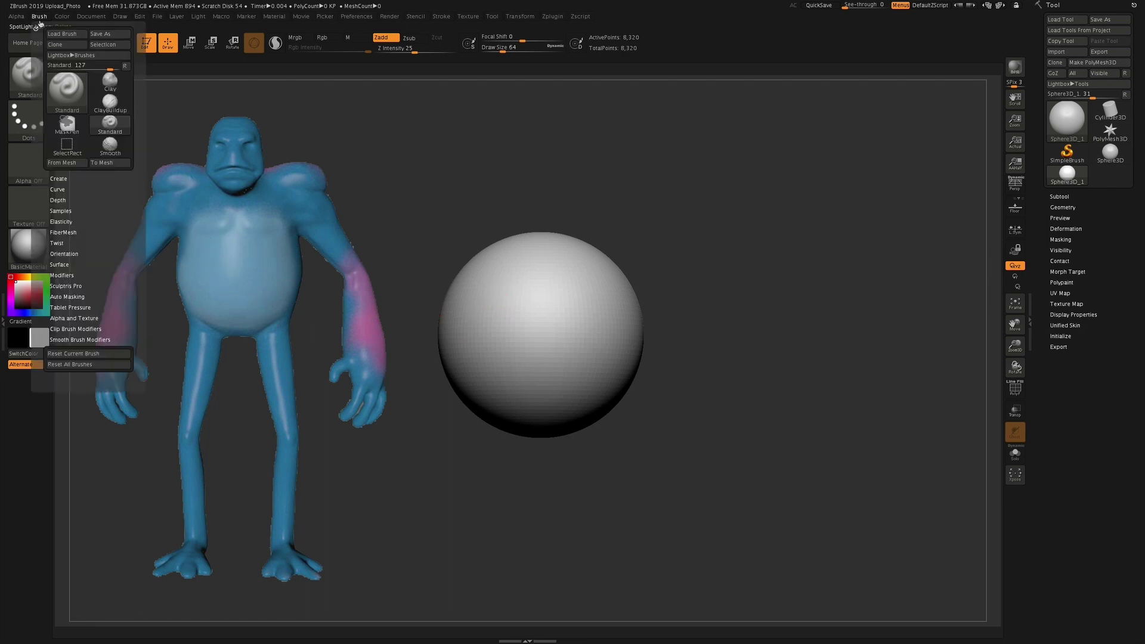
{"action": "left_click", "coordinate": [65, 211]}
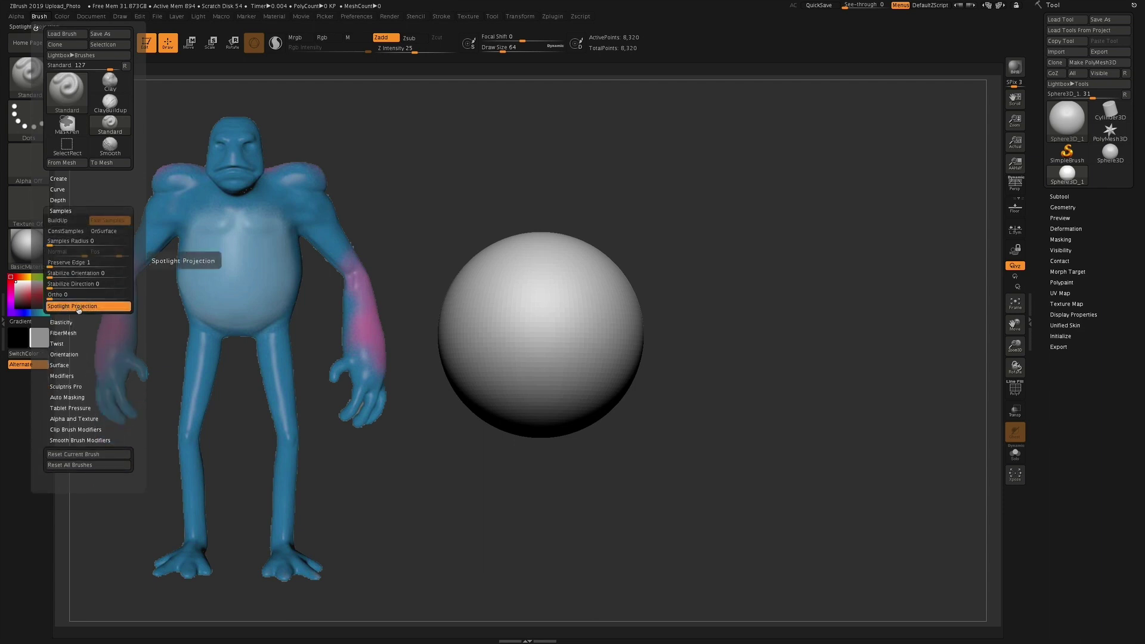
{"action": "left_click", "coordinate": [77, 306]}
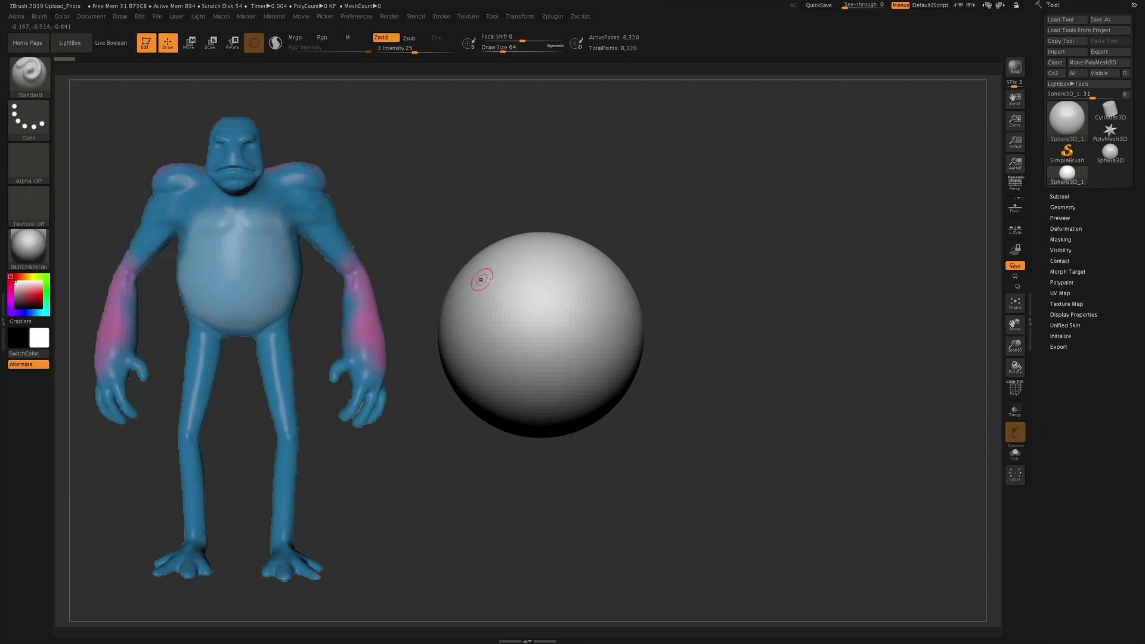
Convert the sphere to a PolyMesh3D and sculpt test strokes on its upper front with the Standard brush.
{"action": "left_click", "coordinate": [571, 272]}
{"action": "left_click", "coordinate": [1091, 62]}
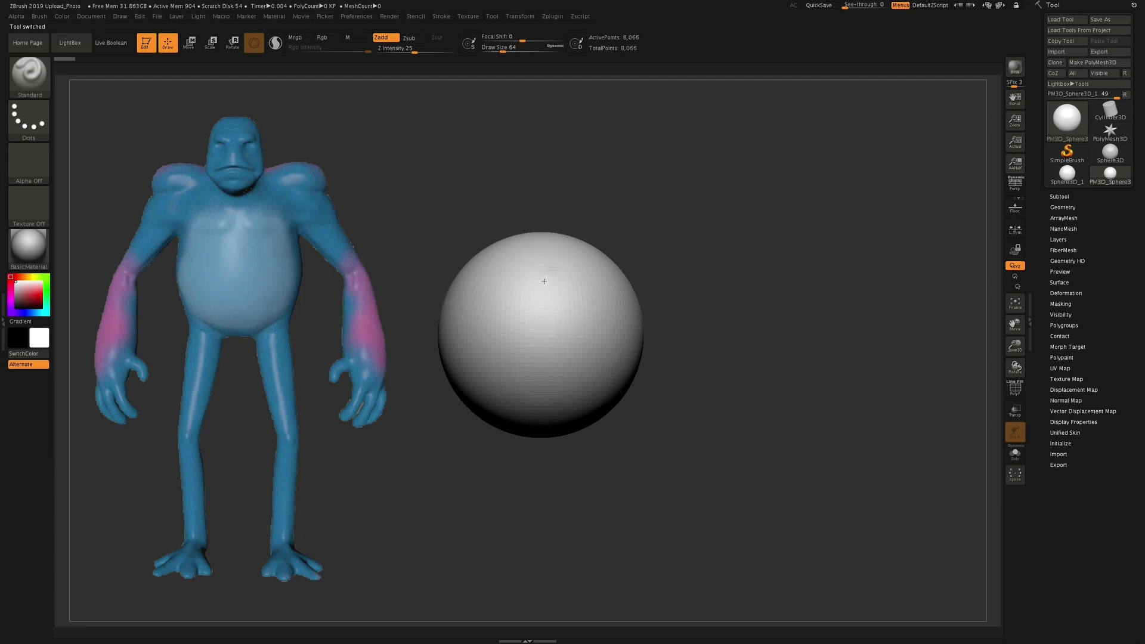
{"action": "mouse_move", "coordinate": [590, 266]}
{"action": "left_mouse_down"}
{"action": "mouse_move", "coordinate": [540, 287]}
{"action": "mouse_move", "coordinate": [576, 279]}
{"action": "mouse_move", "coordinate": [534, 304]}
{"action": "mouse_move", "coordinate": [558, 291]}
{"action": "left_mouse_up"}
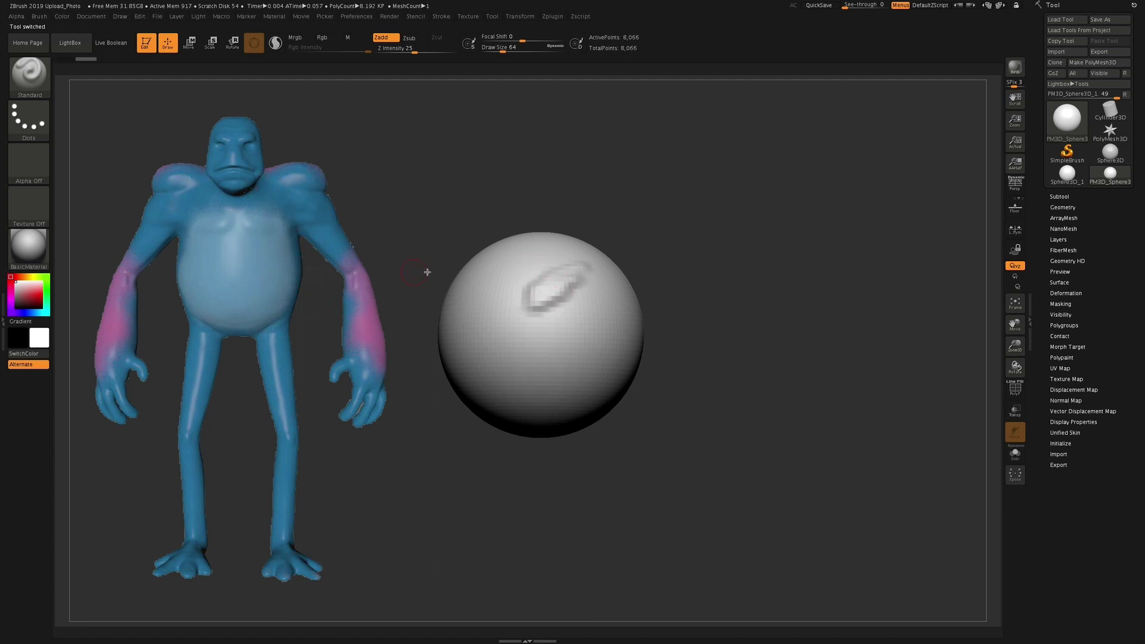
{"action": "mouse_move", "coordinate": [532, 322]}
{"action": "left_mouse_down"}
{"action": "mouse_move", "coordinate": [566, 316]}
{"action": "mouse_move", "coordinate": [561, 306]}
{"action": "mouse_move", "coordinate": [543, 320]}
{"action": "left_mouse_up"}
{"action": "key", "text": "z"}
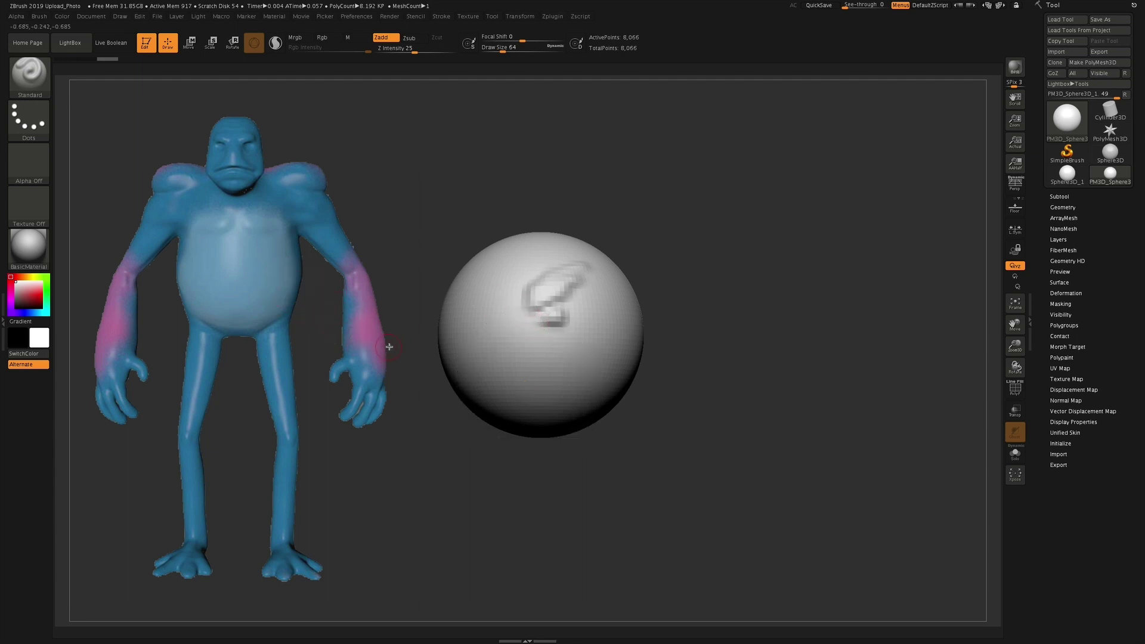
{"action": "key", "text": "shift"}
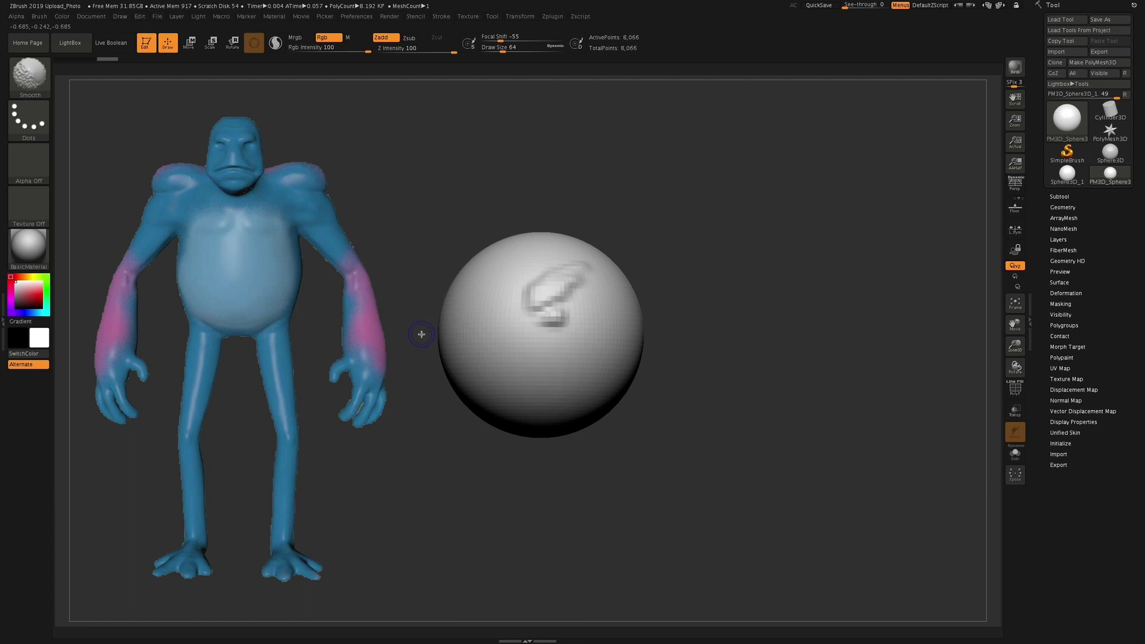
{"action": "key", "text": "ctrl+n"}
{"action": "key", "text": "ctrl+z"}
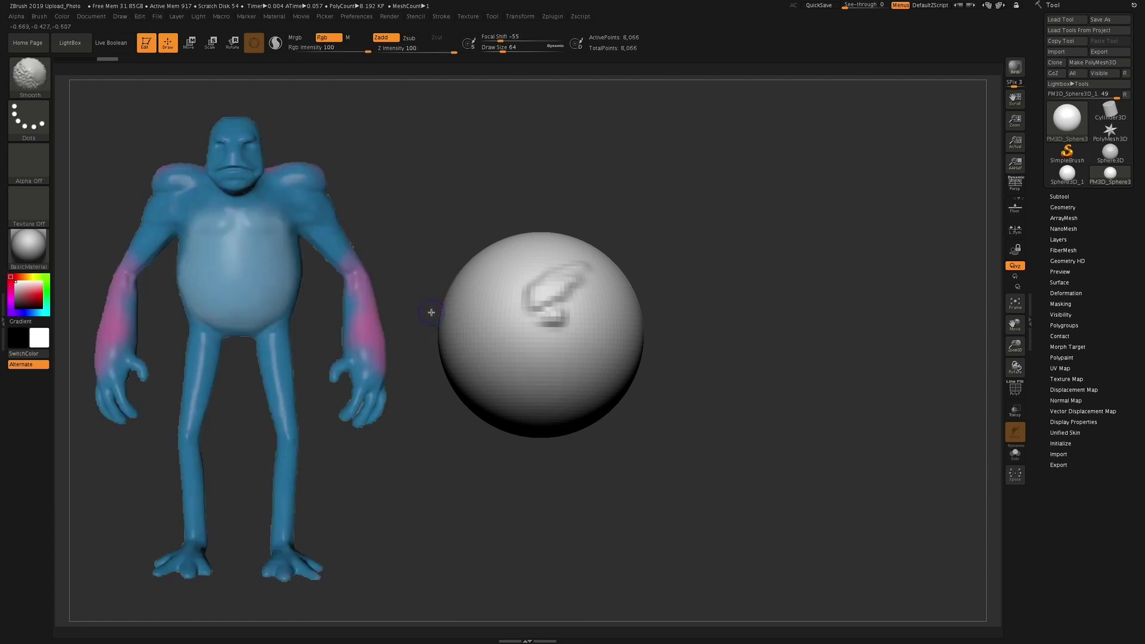